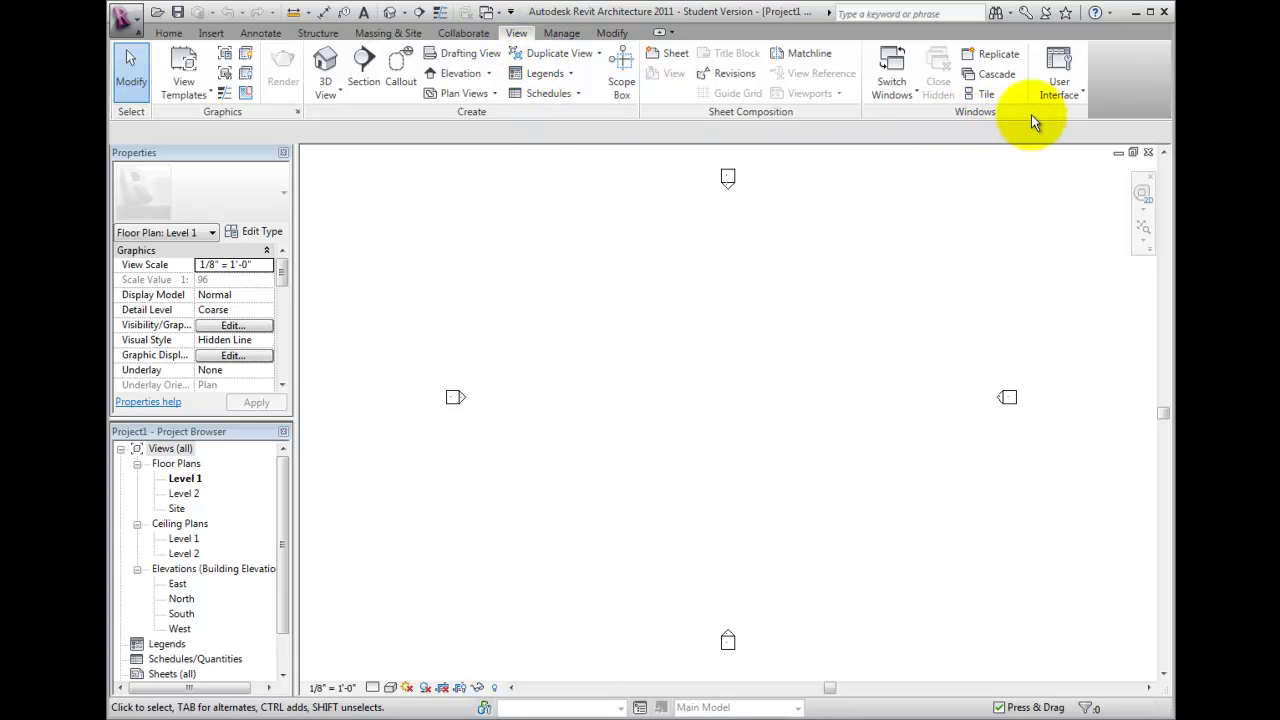
Step: Open the Keyboard Shortcuts dialog from the User Interface dropdown
left_click(1082, 93)
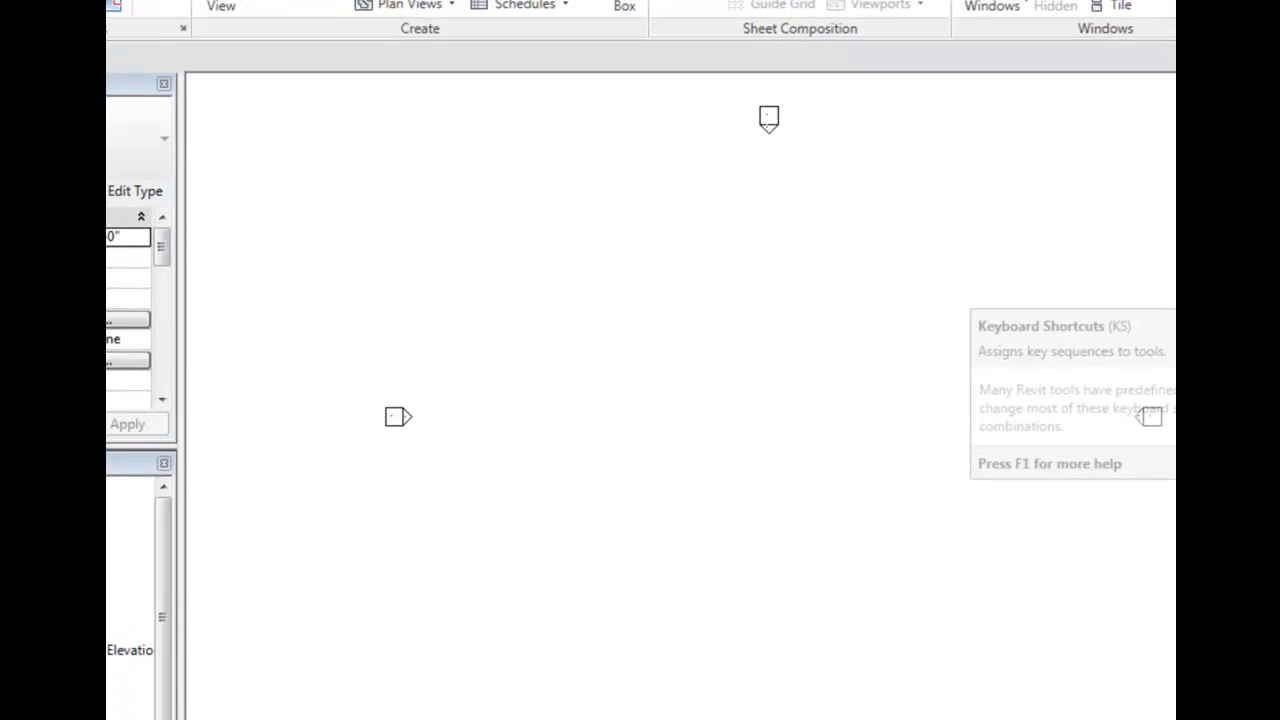
left_click(1170, 300)
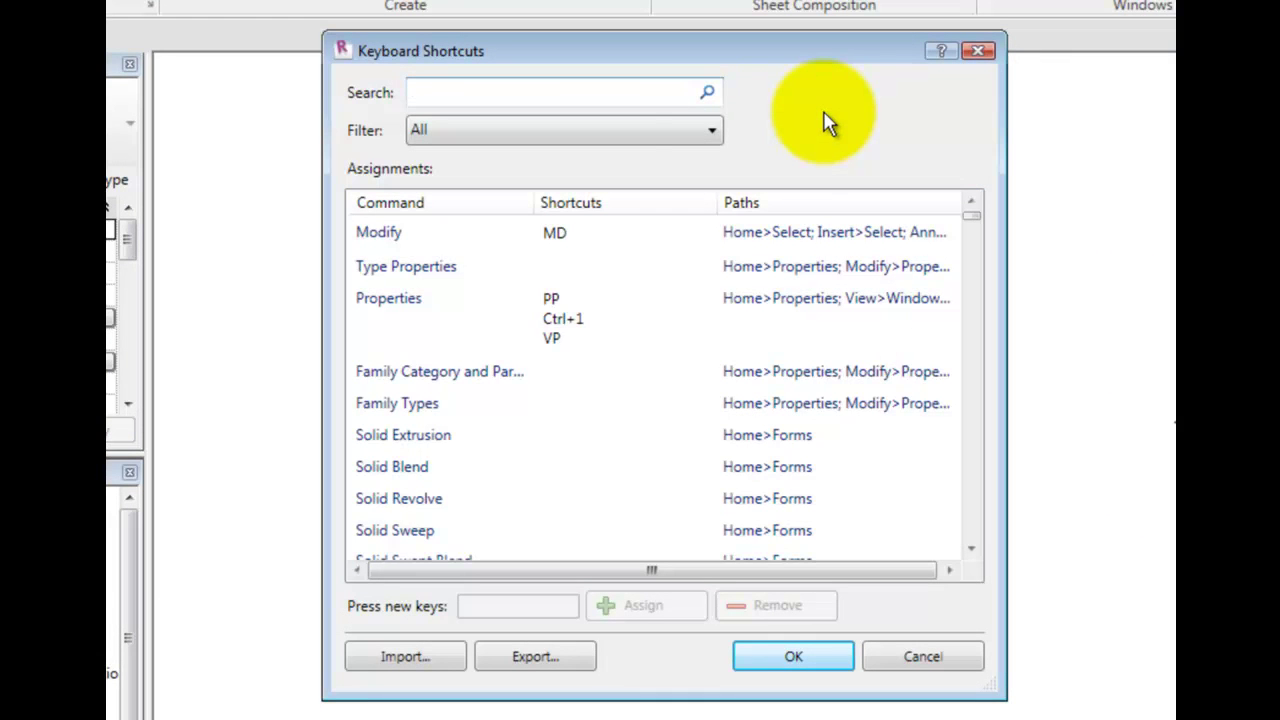
left_click(695, 134)
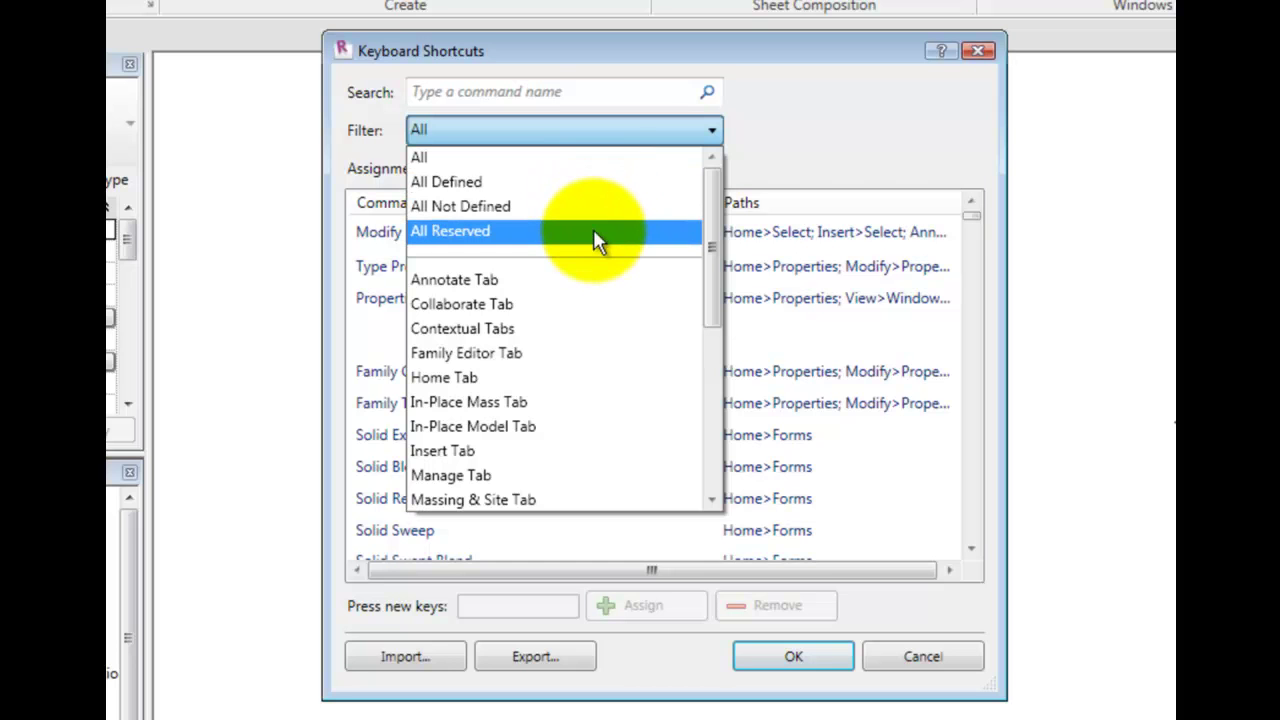
left_click(531, 97)
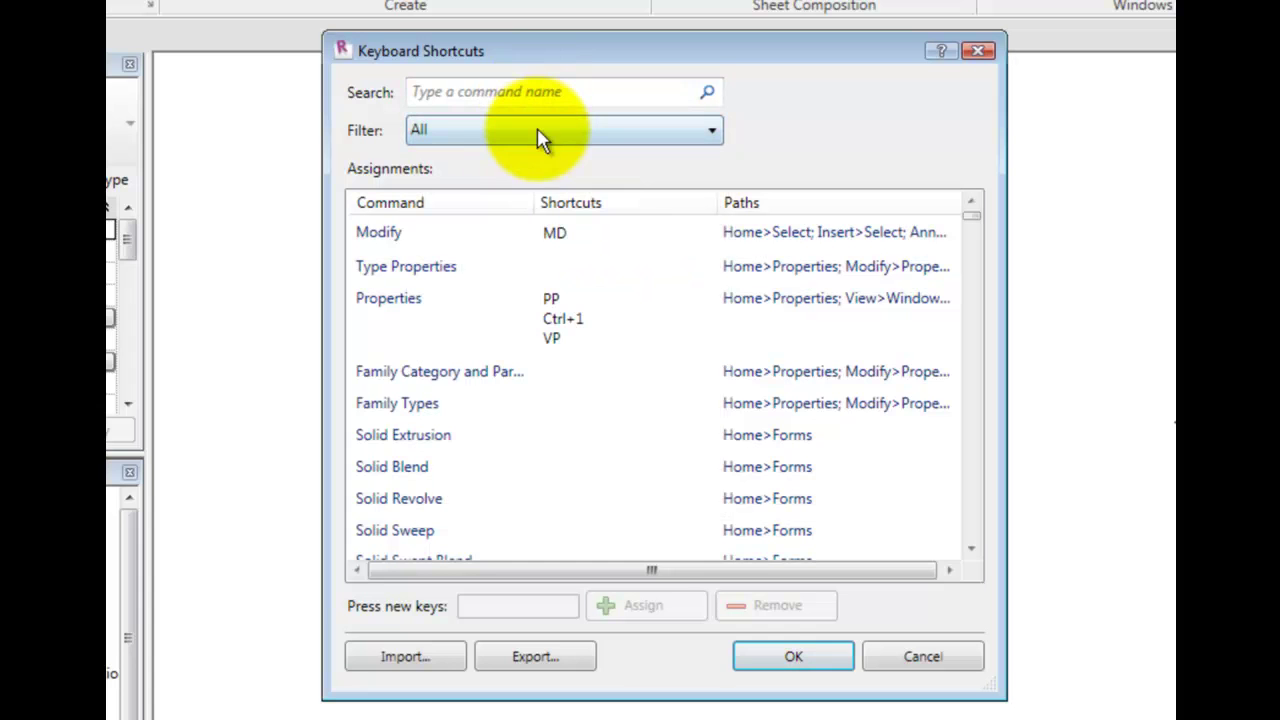
left_click(495, 92)
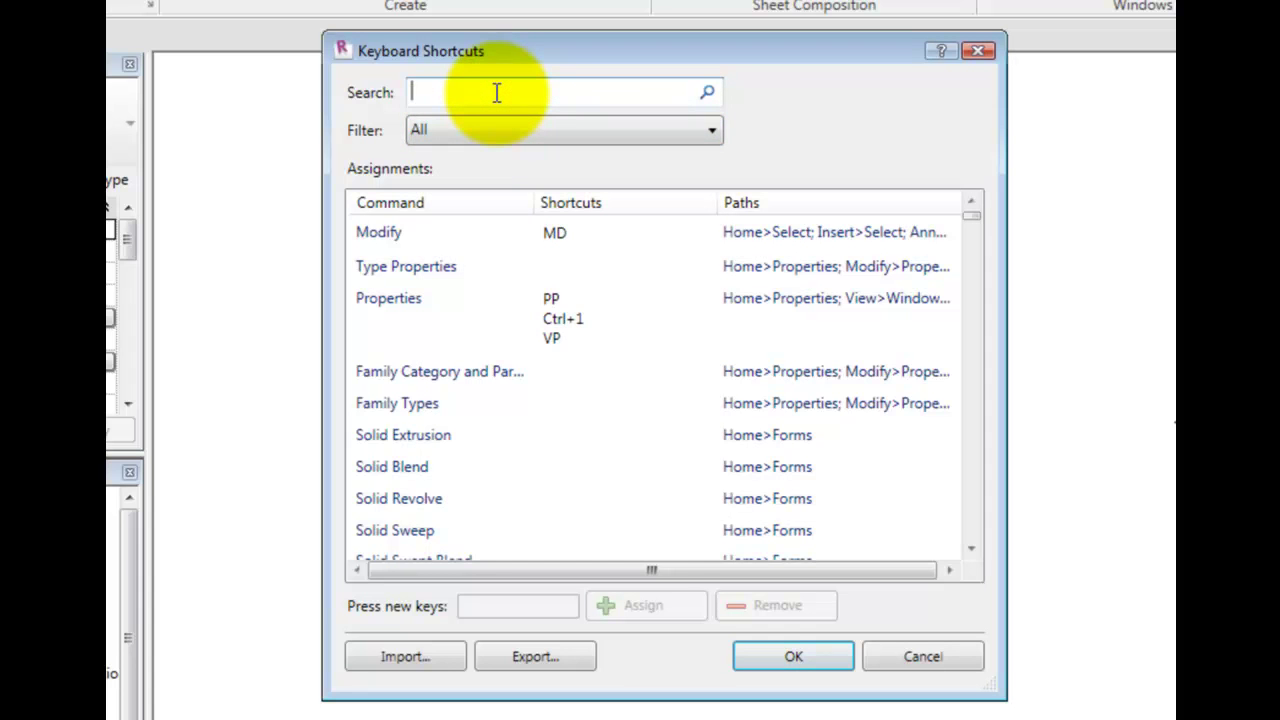
Step: Search the shortcut list for 'vis', leaving the Filter set to All
type("vis")
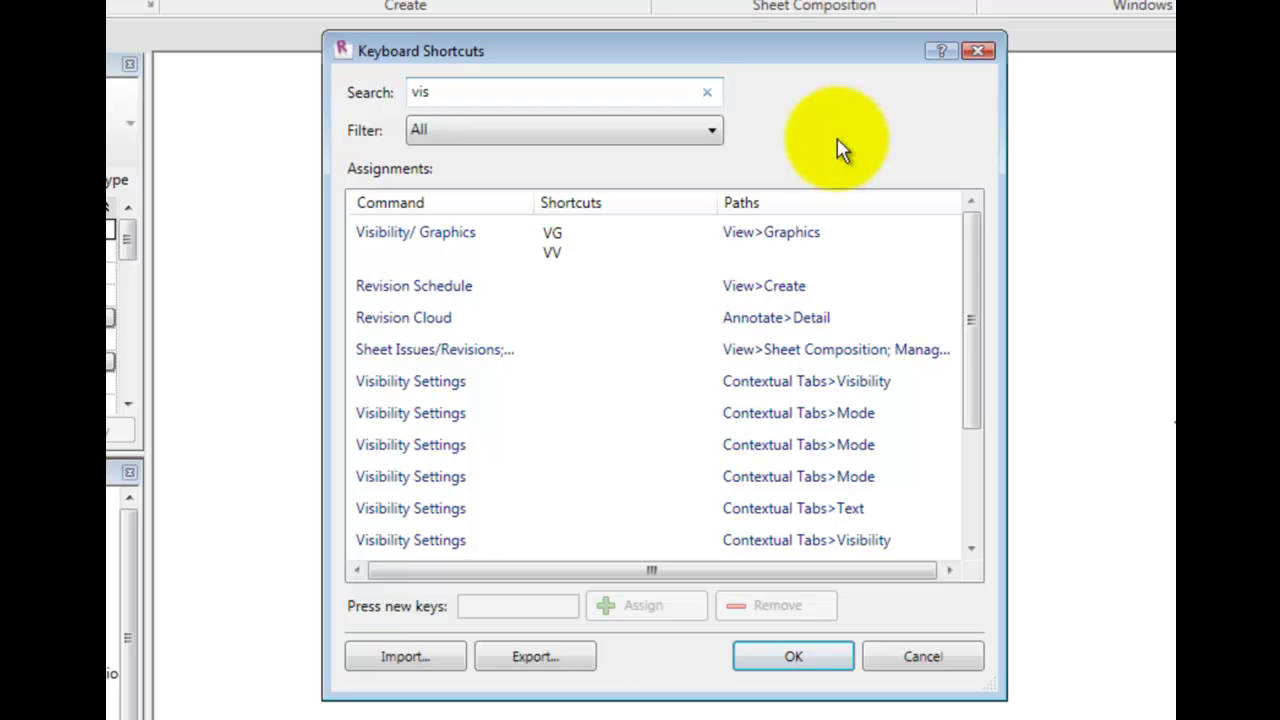
left_click(711, 137)
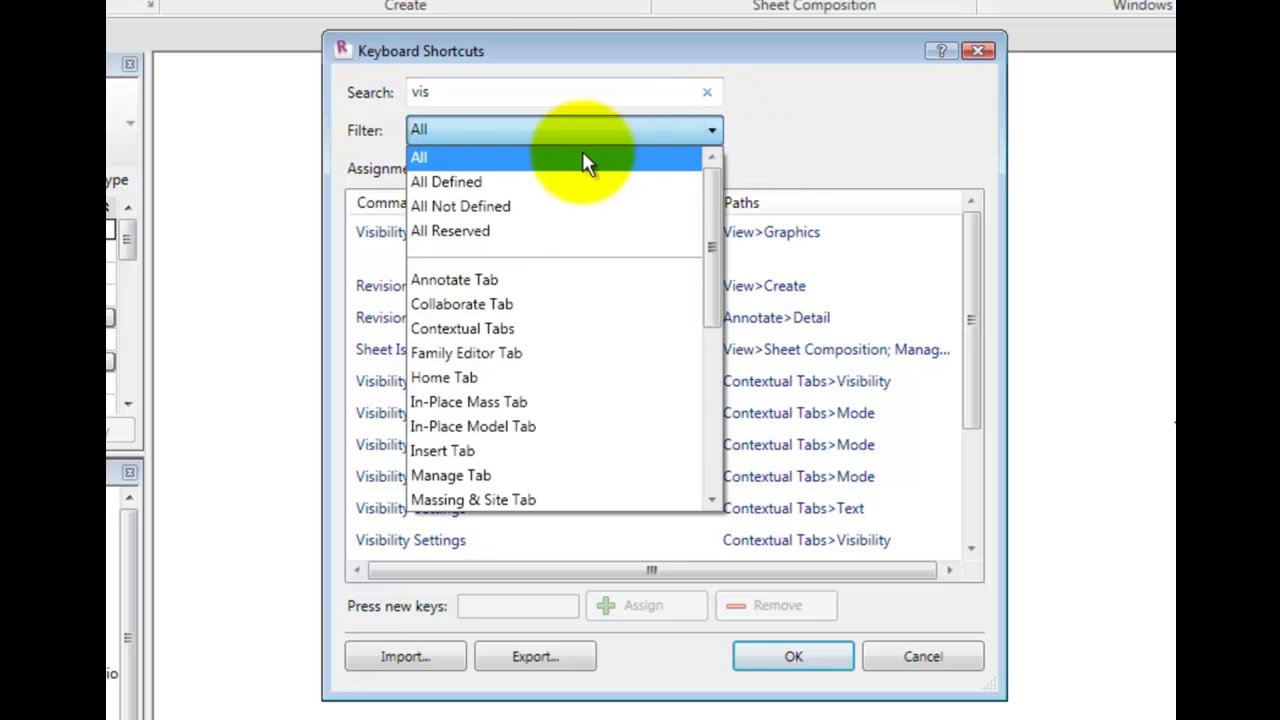
left_click(712, 131)
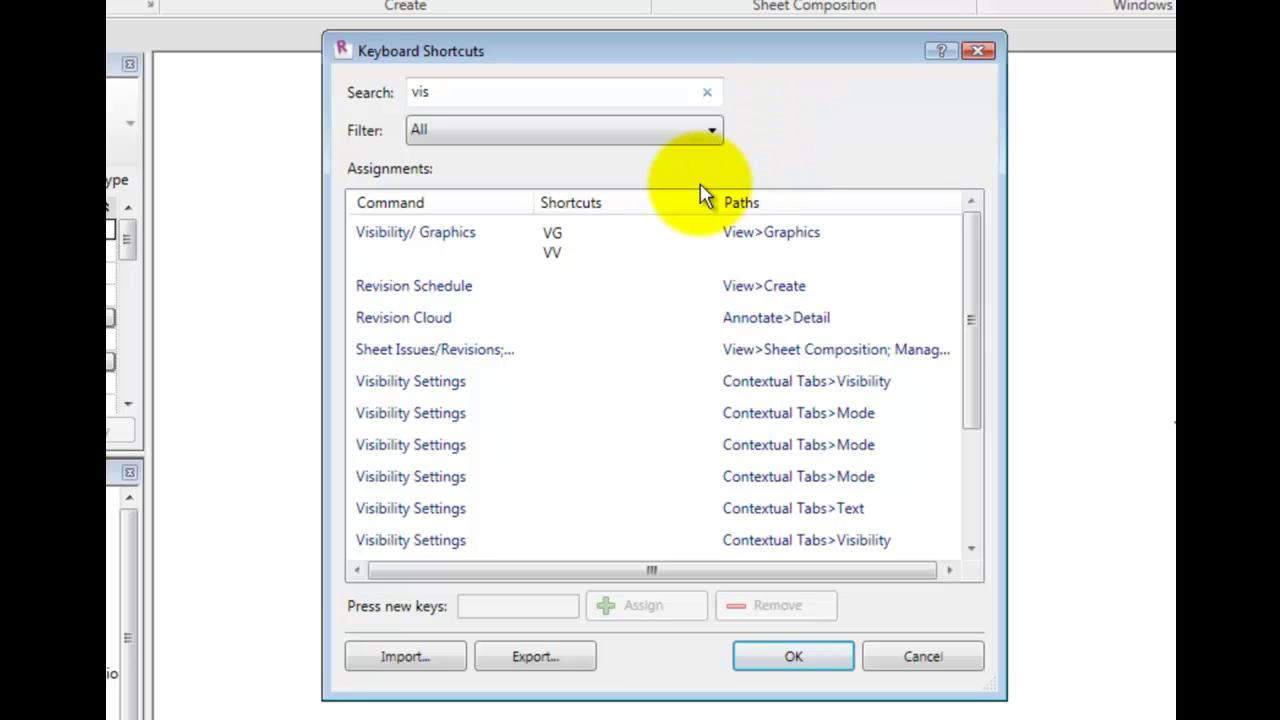
Step: Assign the new shortcut RC to the Revision Cloud command
left_click(436, 320)
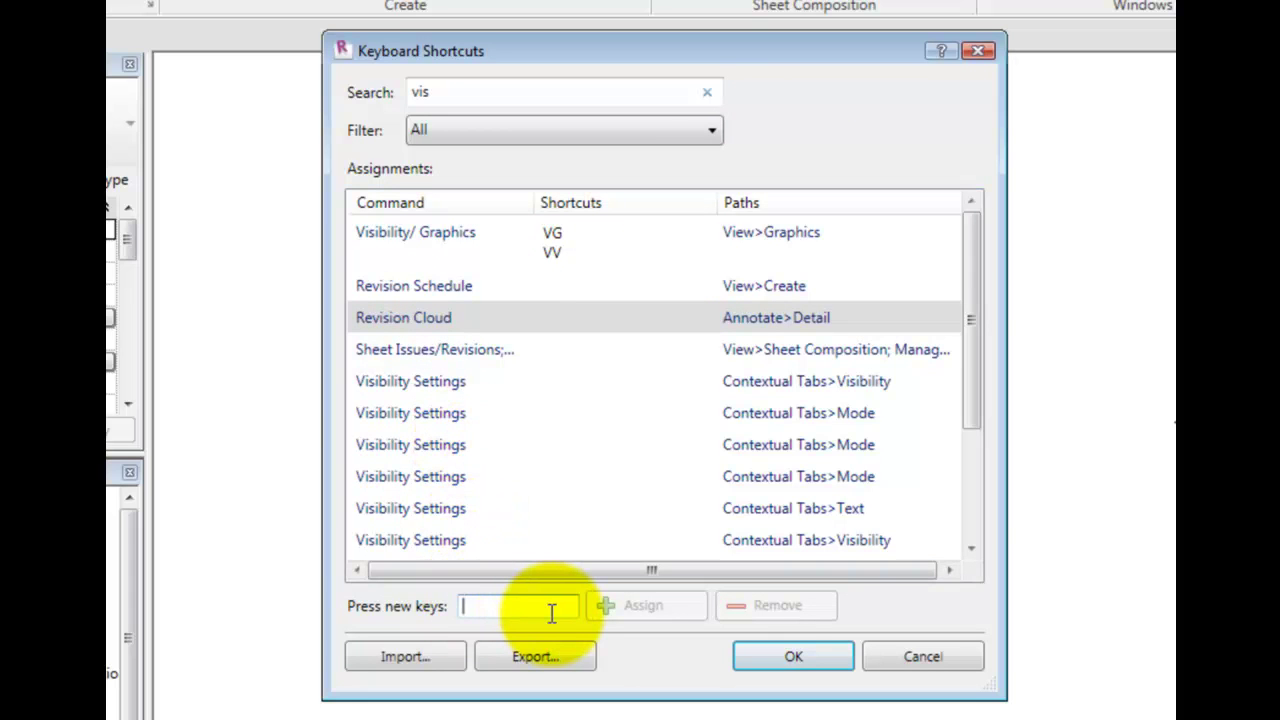
type("RC")
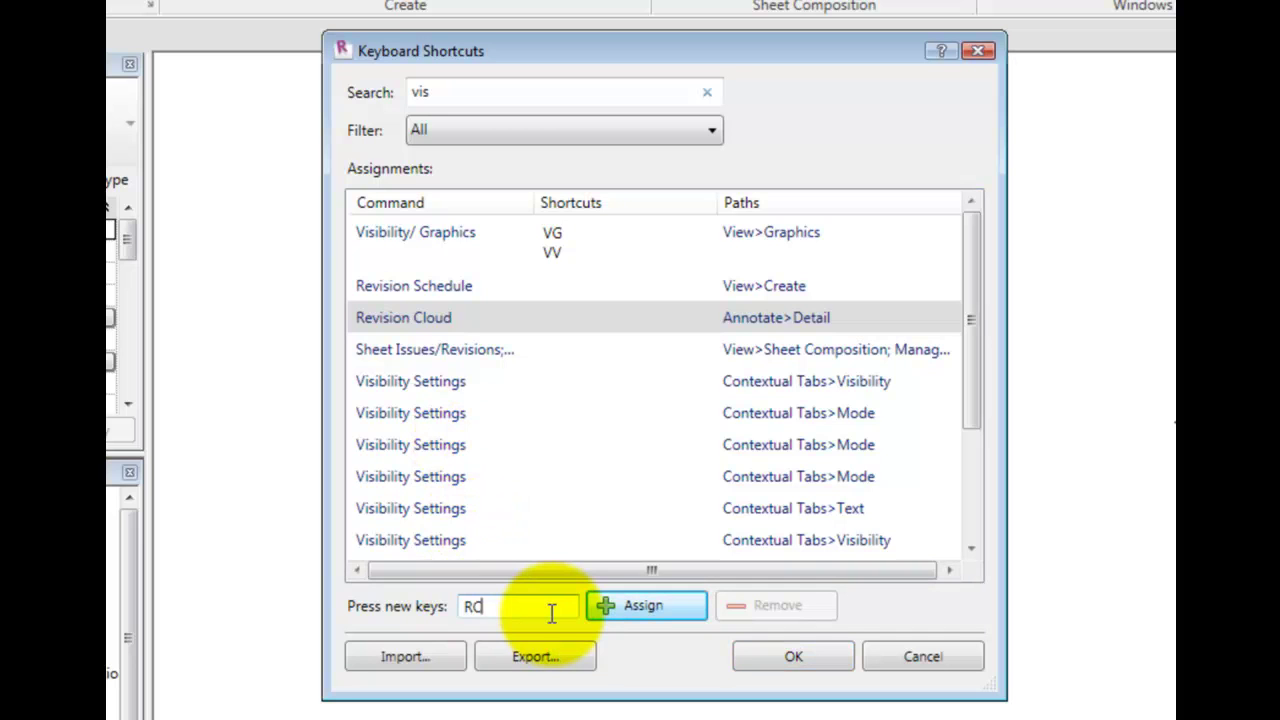
left_click(651, 607)
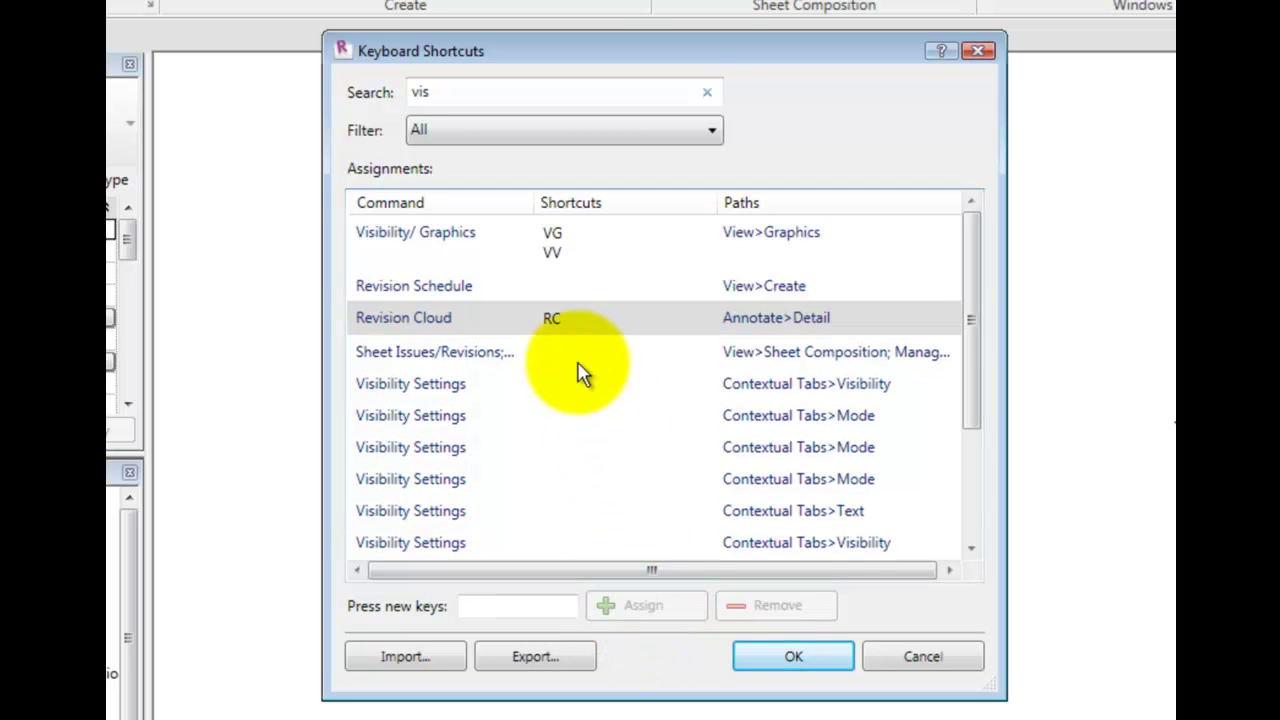
left_click(484, 320)
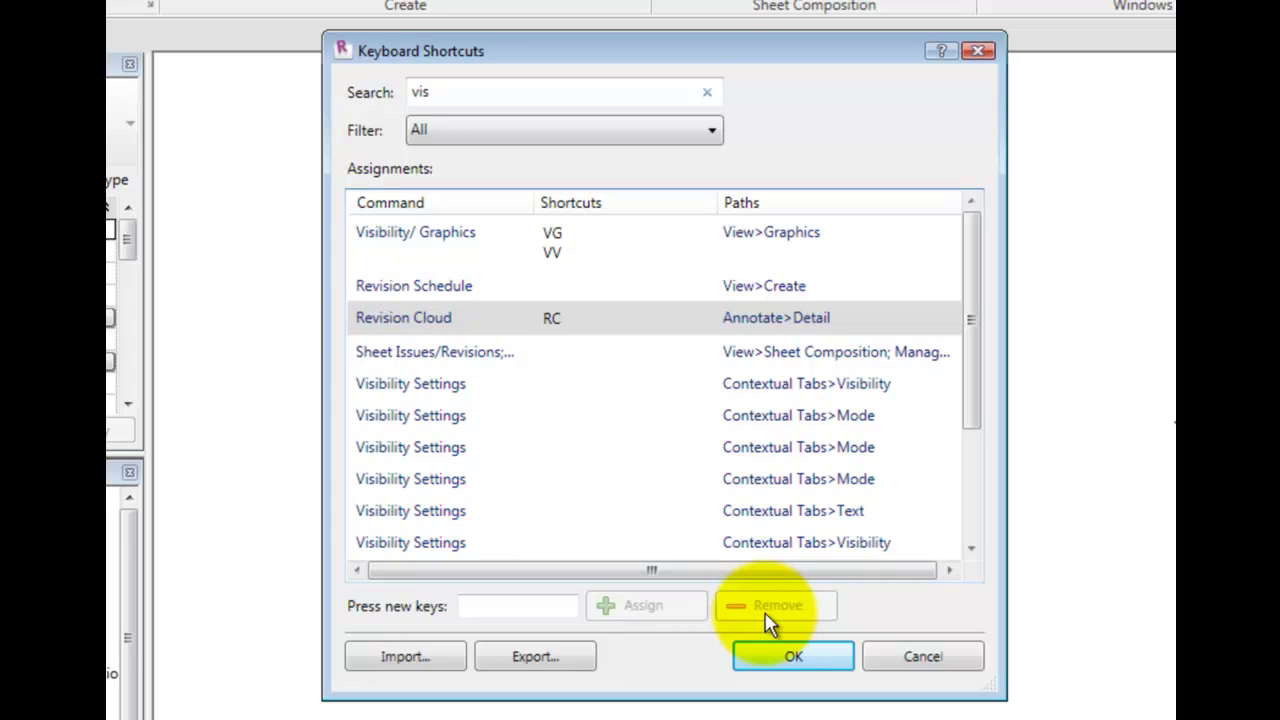
Step: Show All Defined shortcuts sorted by key, revealing Repeat Last Command and Revision Cloud both use RC
left_click(709, 94)
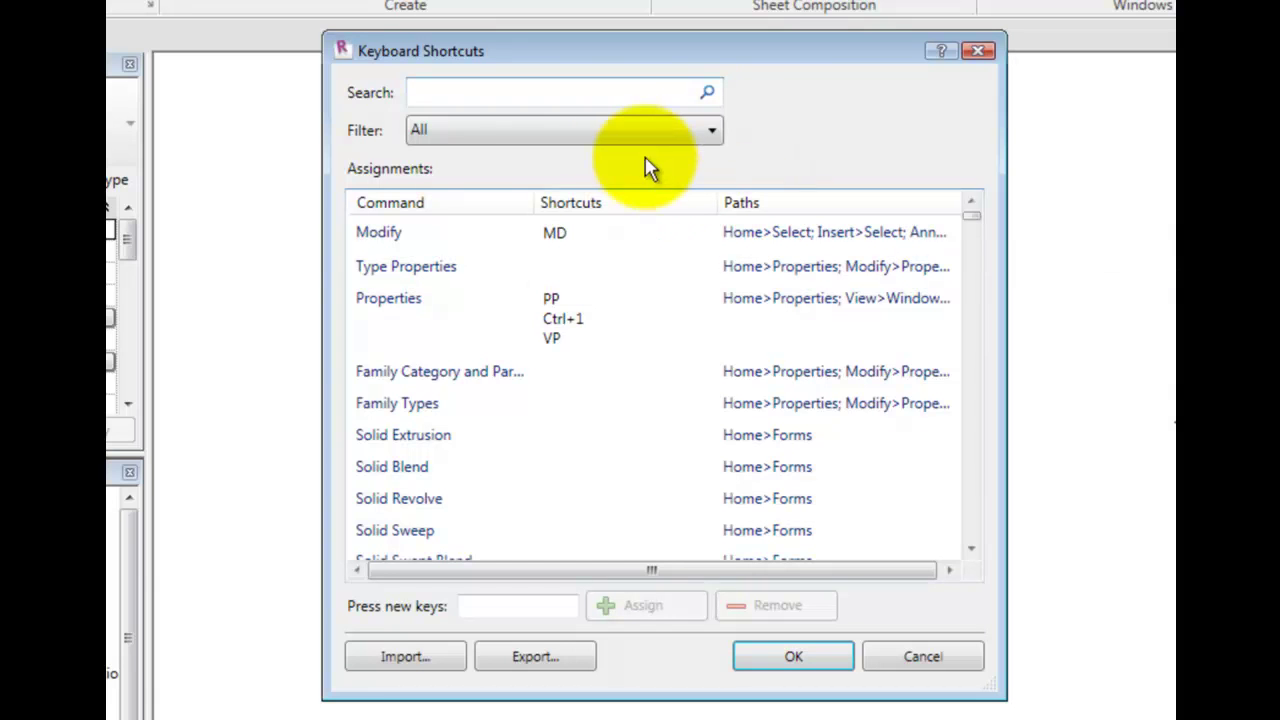
type("r")
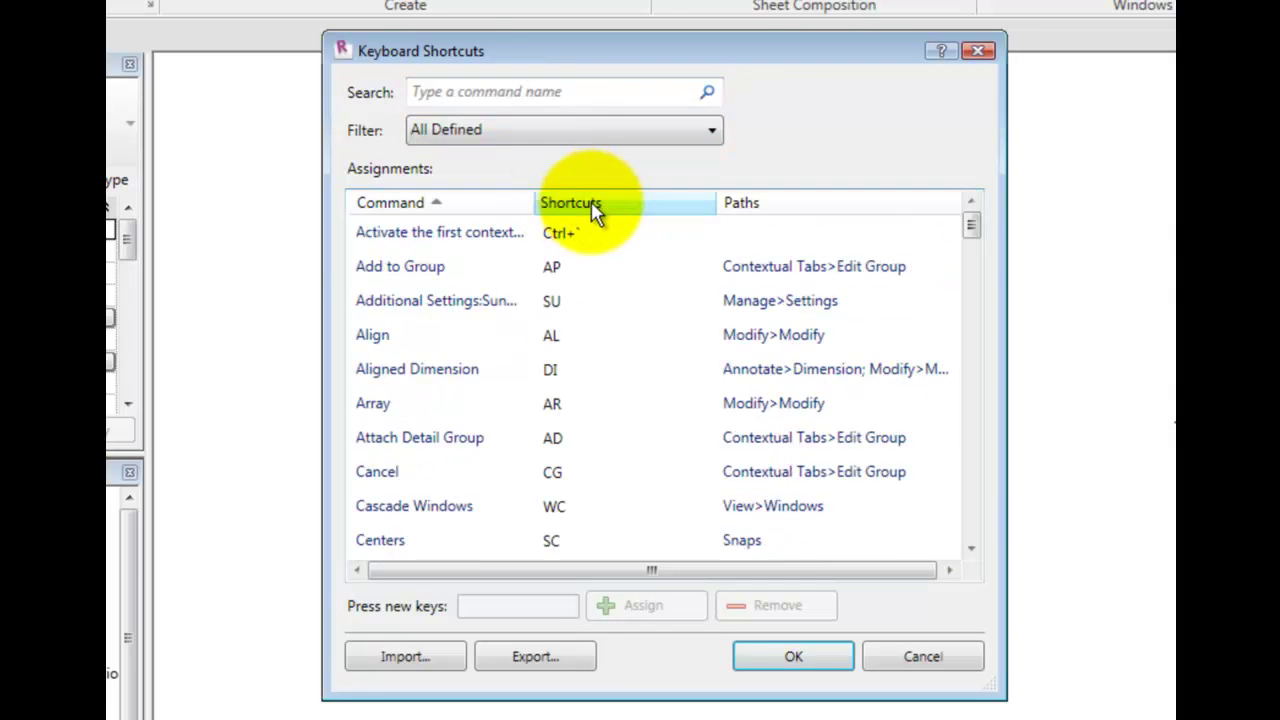
left_click(591, 203)
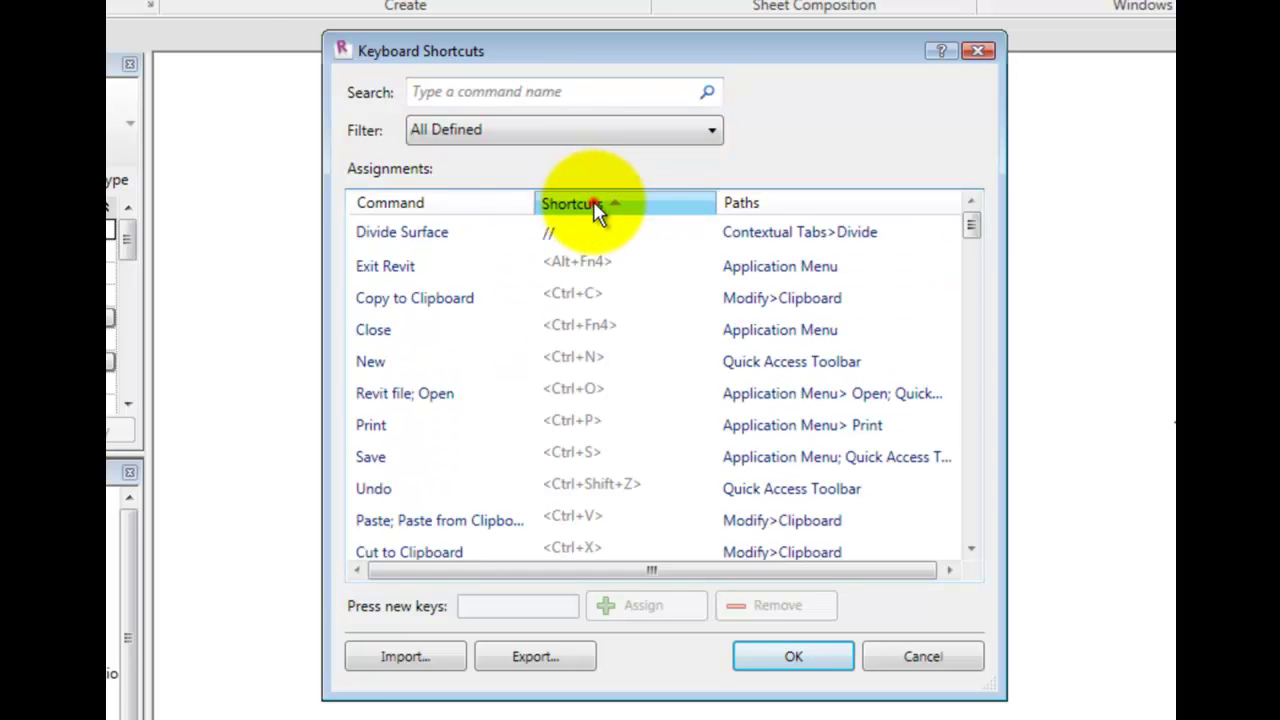
left_click(593, 203)
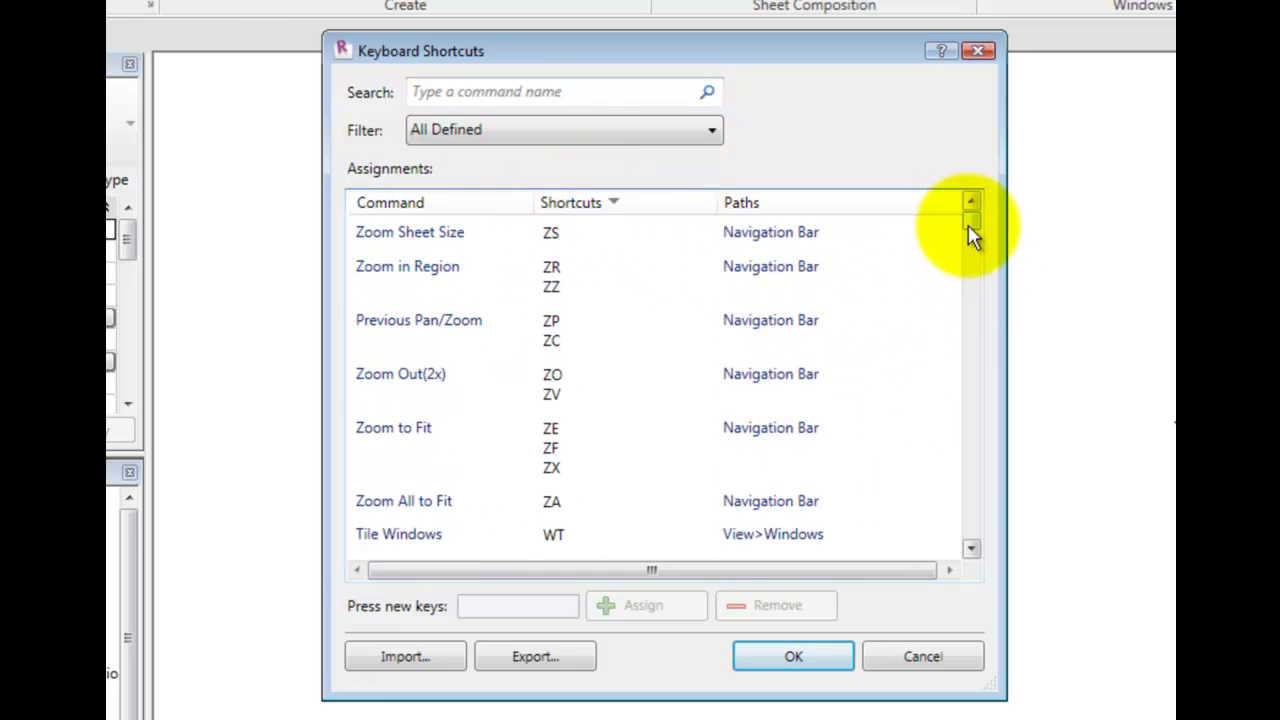
left_click_drag(970, 228, 969, 359)
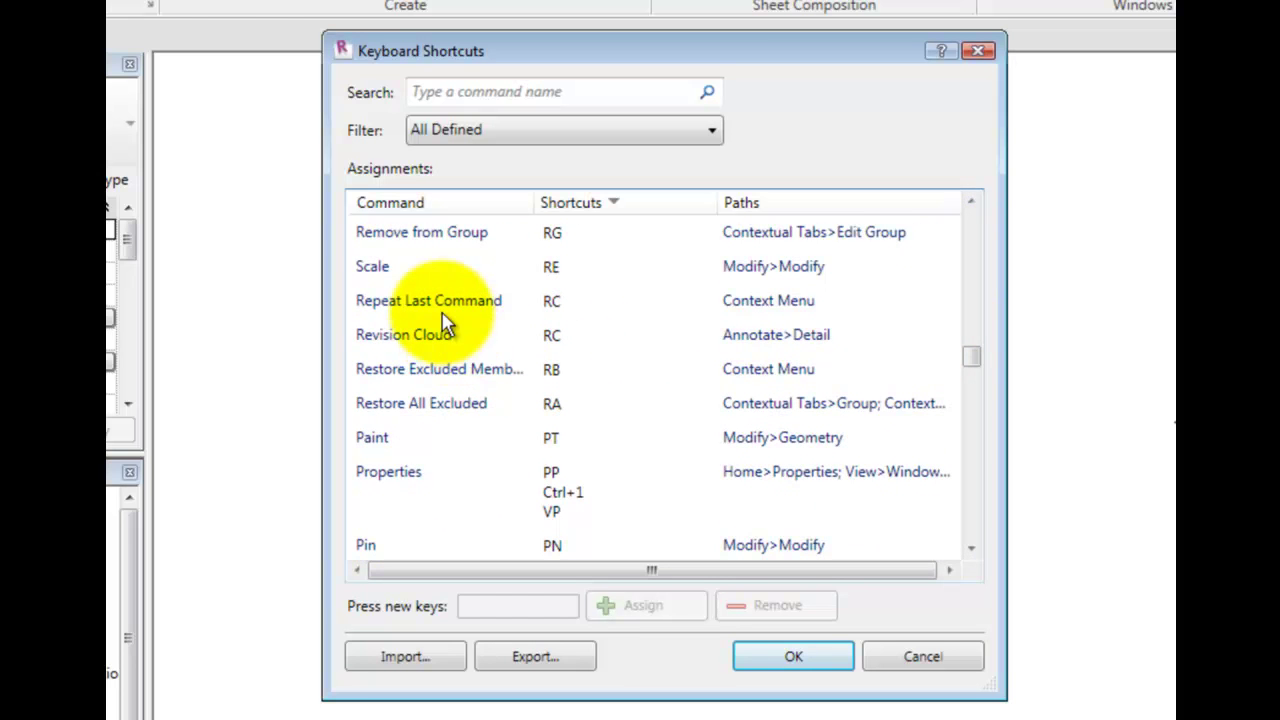
left_click(370, 302)
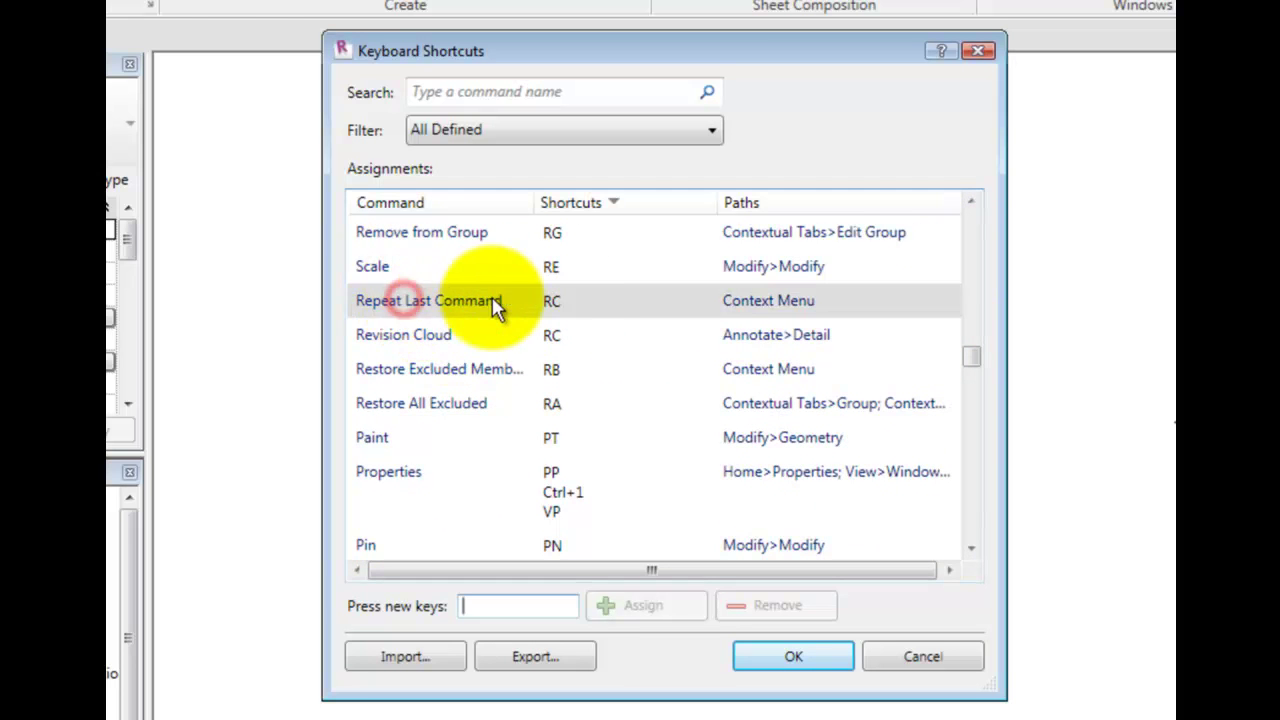
left_click(417, 334)
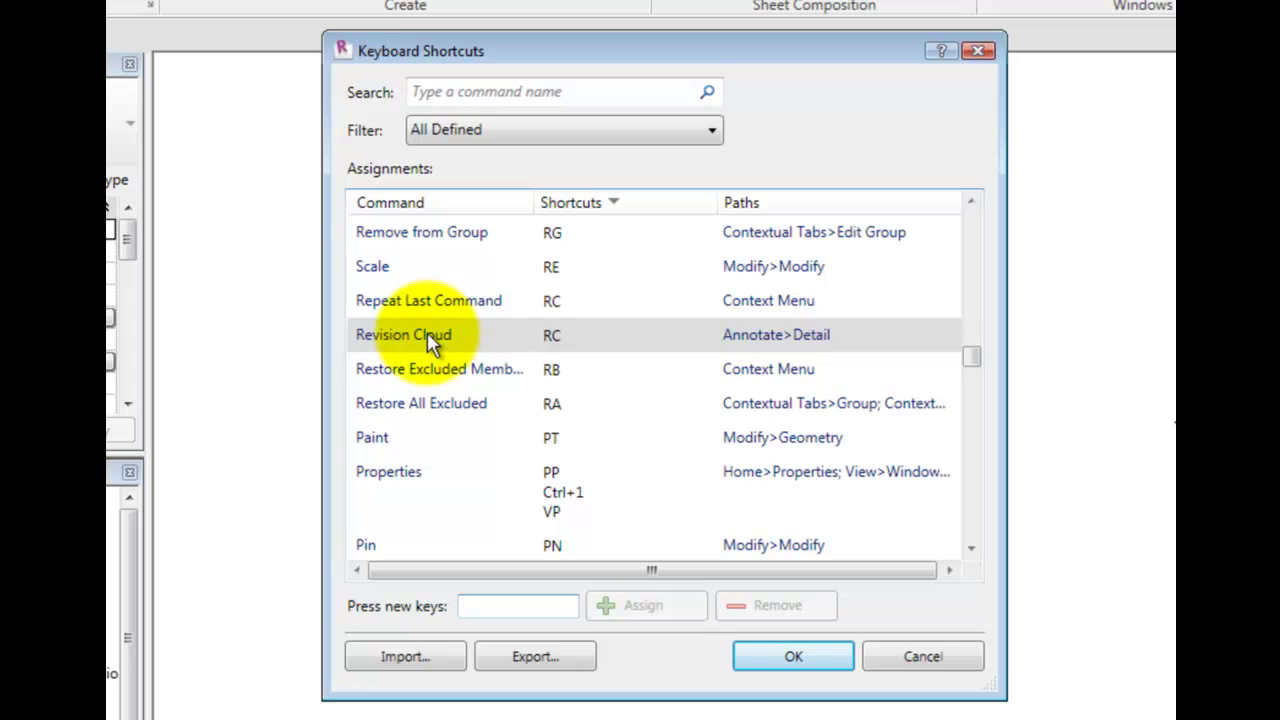
left_click(405, 658)
left_click(587, 594)
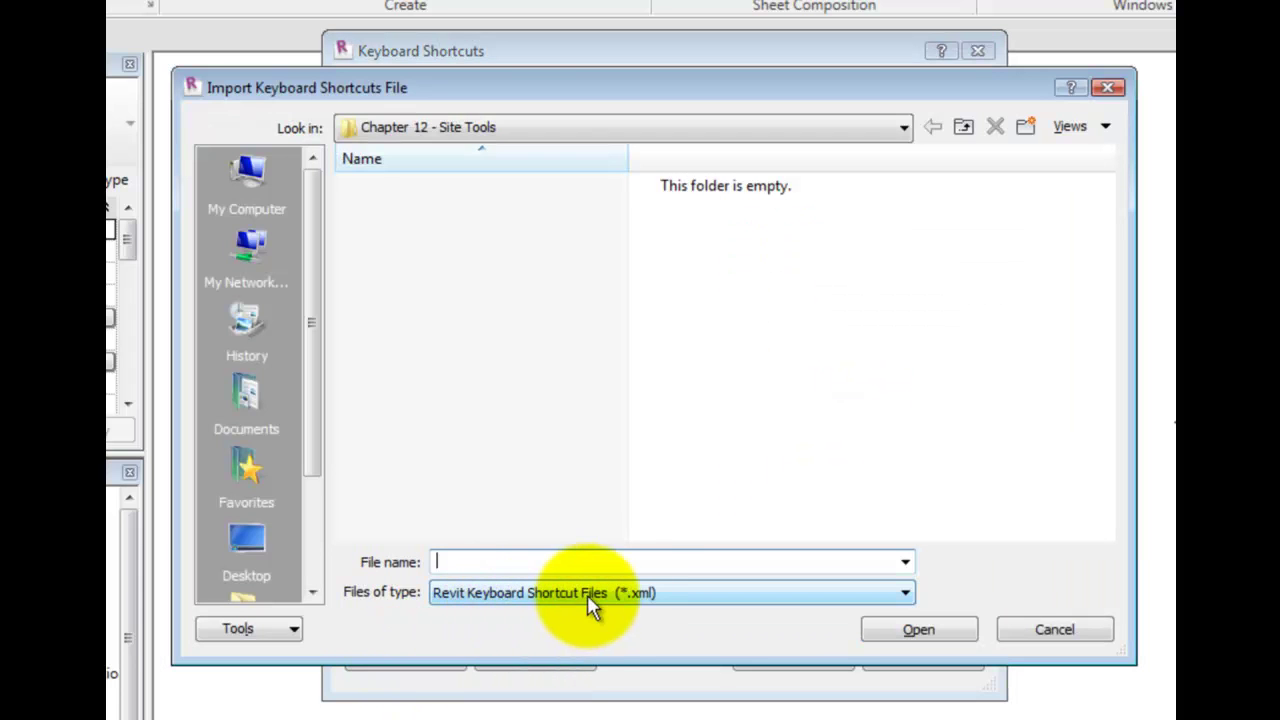
left_click(651, 593)
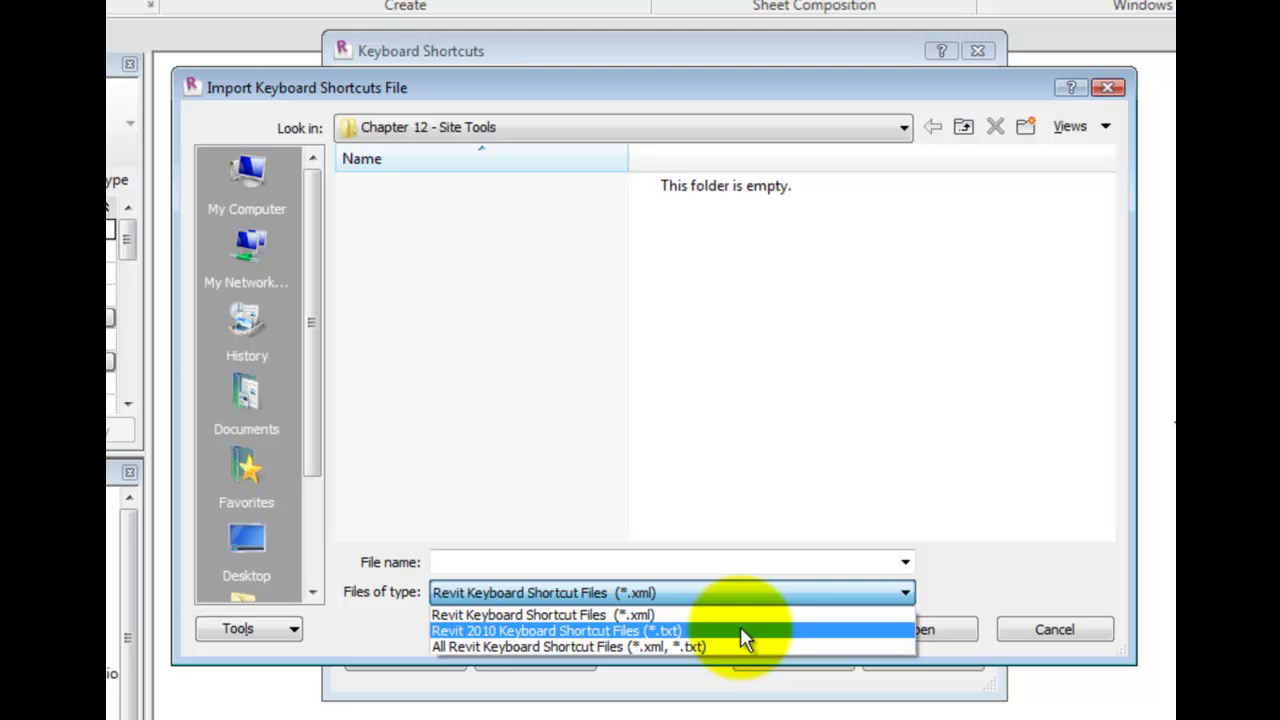
left_click(752, 590)
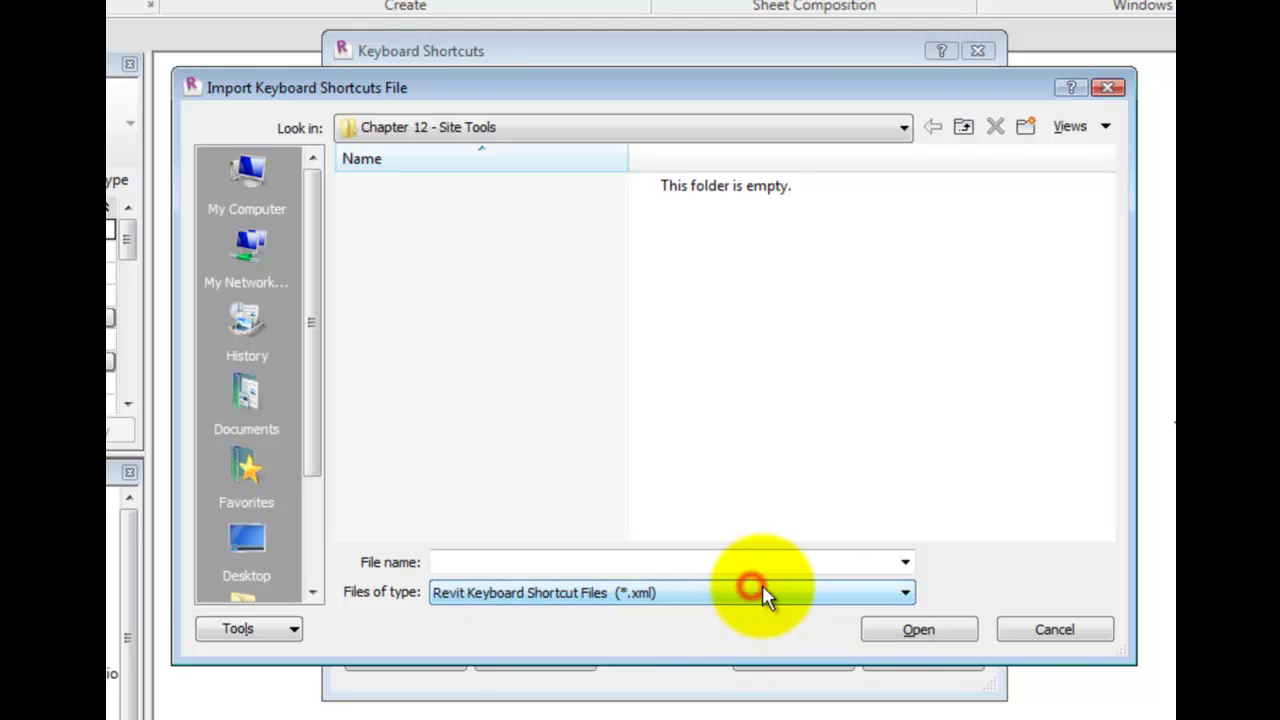
left_click(1079, 629)
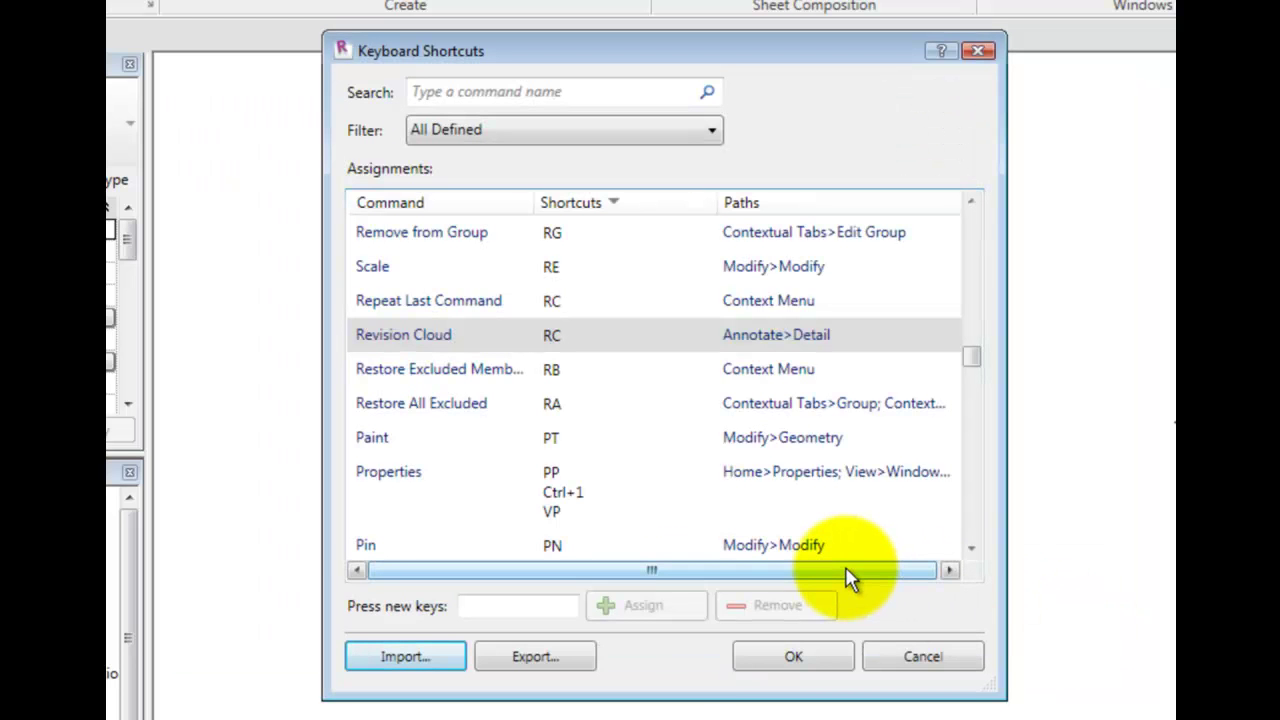
Step: Export the shortcuts, saving KeyboardShortcuts.xml in the Desktop folder
left_click(540, 656)
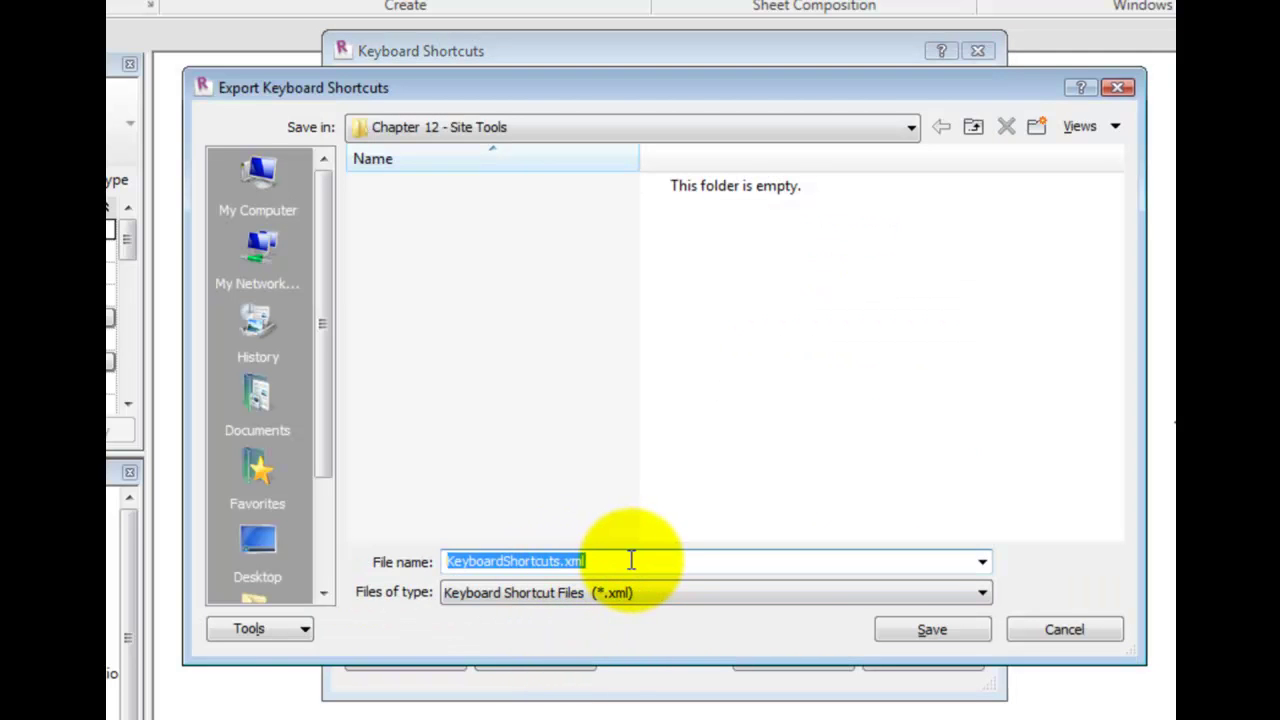
left_click_drag(324, 429, 314, 537)
left_click(252, 392)
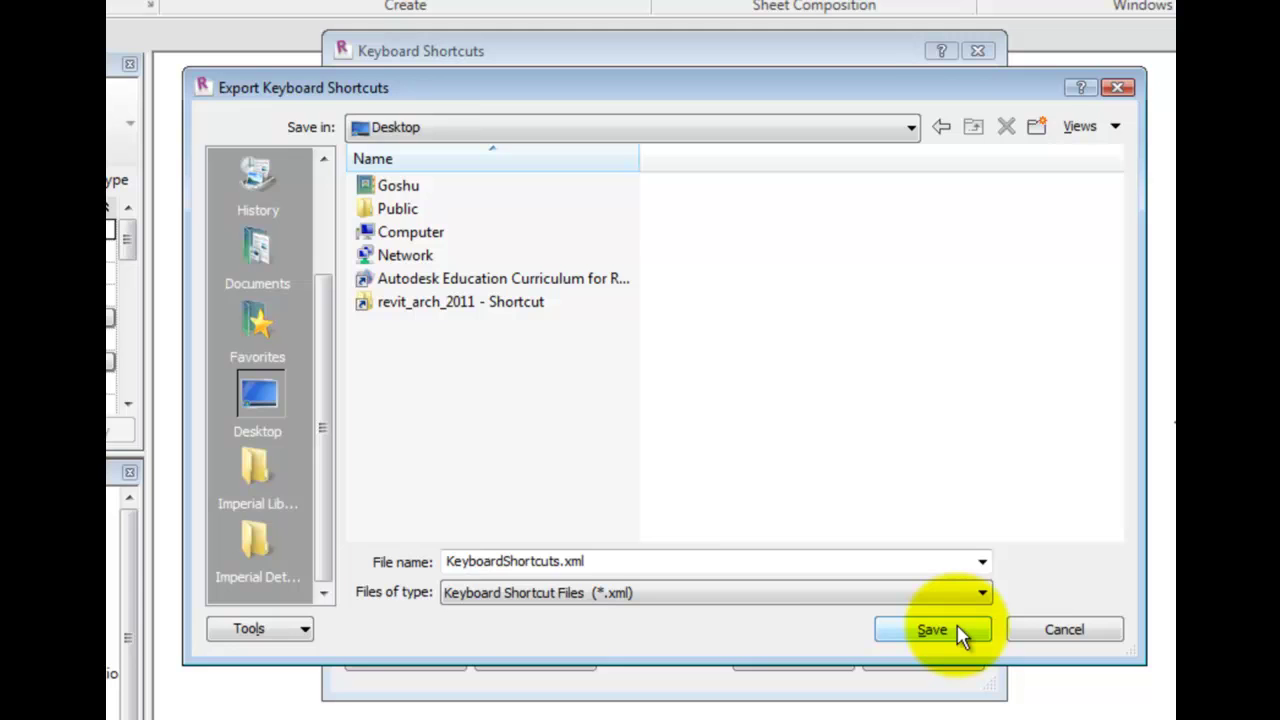
left_click(932, 630)
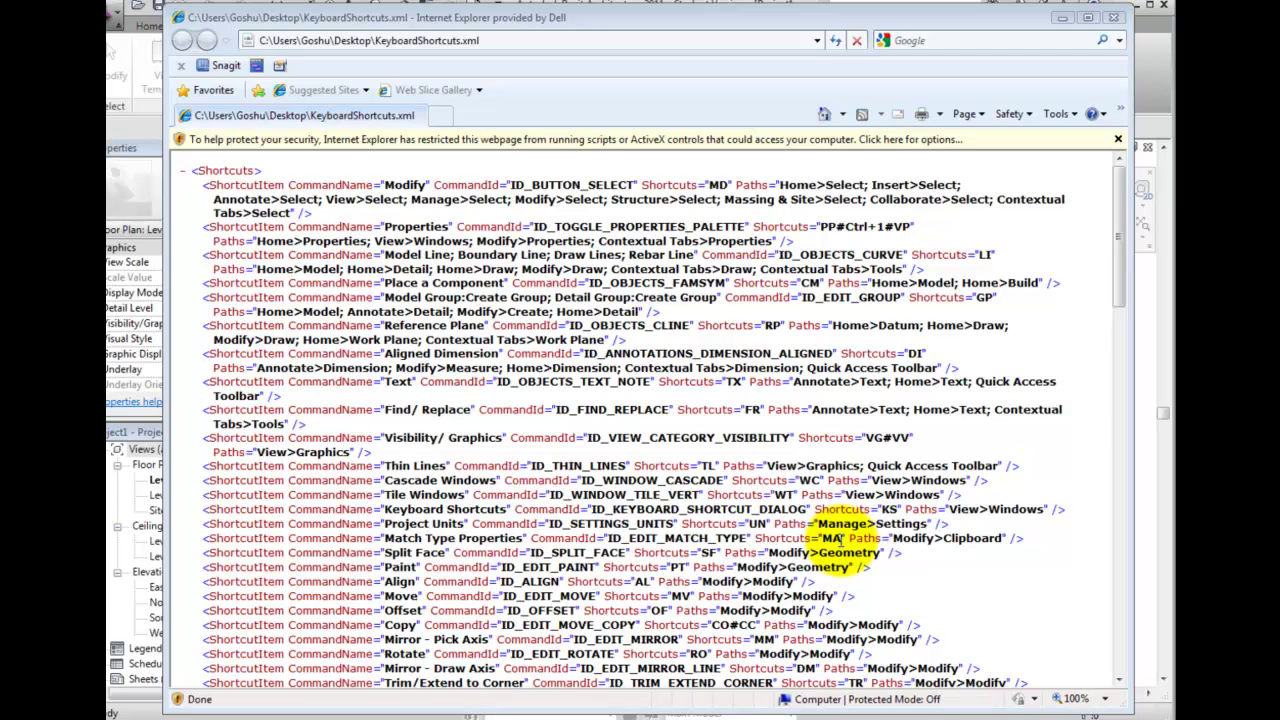
Step: Scroll KeyboardShortcuts.xml in Internet Explorer down to the Revision Cloud (RC) entry
left_click(1035, 470)
scroll(1035, 470, "down", 10)
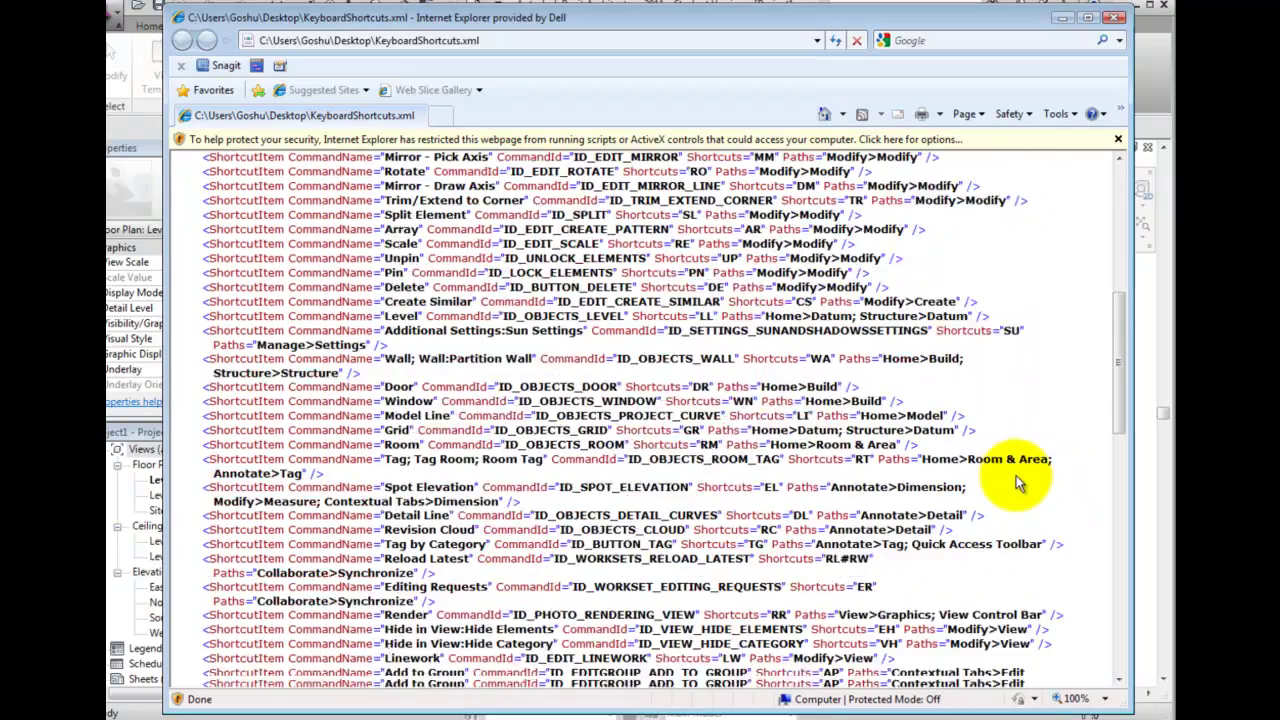